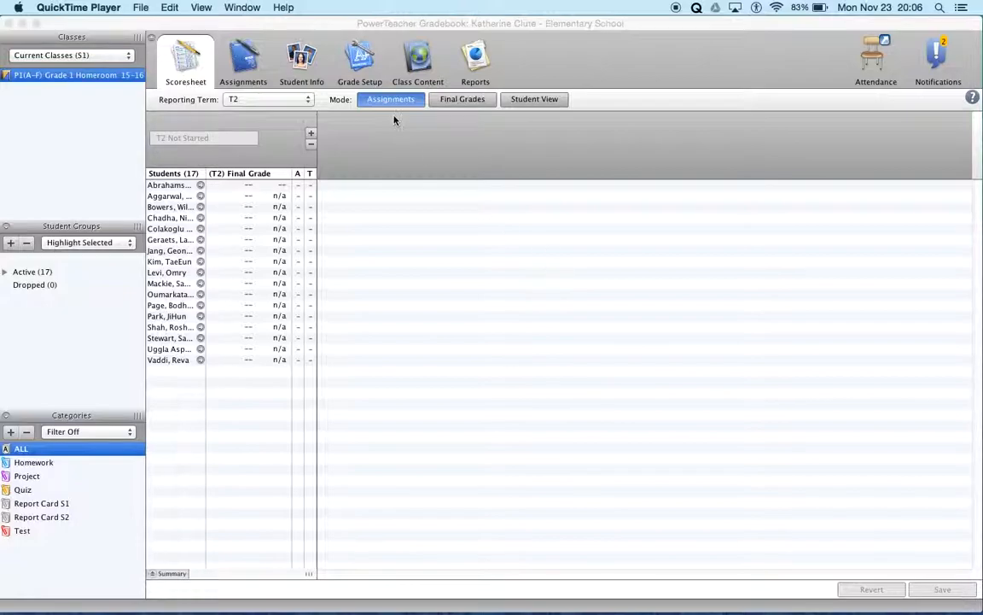
Step: Start a new assignment in the T2 scoresheet and name it Reading S1, keeping the matching abbreviation
{"action": "left_click", "coordinate": [312, 135]}
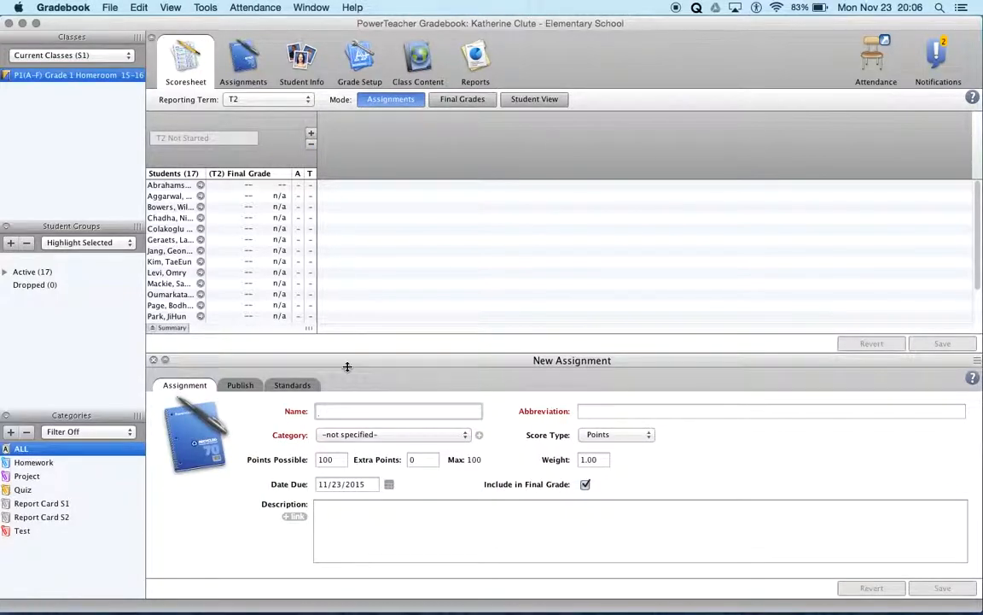
{"action": "type", "text": "Matheti"}
{"action": "key", "text": "BackSpace"}
{"action": "key", "text": "BackSpace"}
{"action": "key", "text": "BackSpace"}
{"action": "key", "text": "BackSpace"}
{"action": "key", "text": "BackSpace"}
{"action": "key", "text": "BackSpace"}
{"action": "key", "text": "BackSpace"}
{"action": "type", "text": "Reading"}
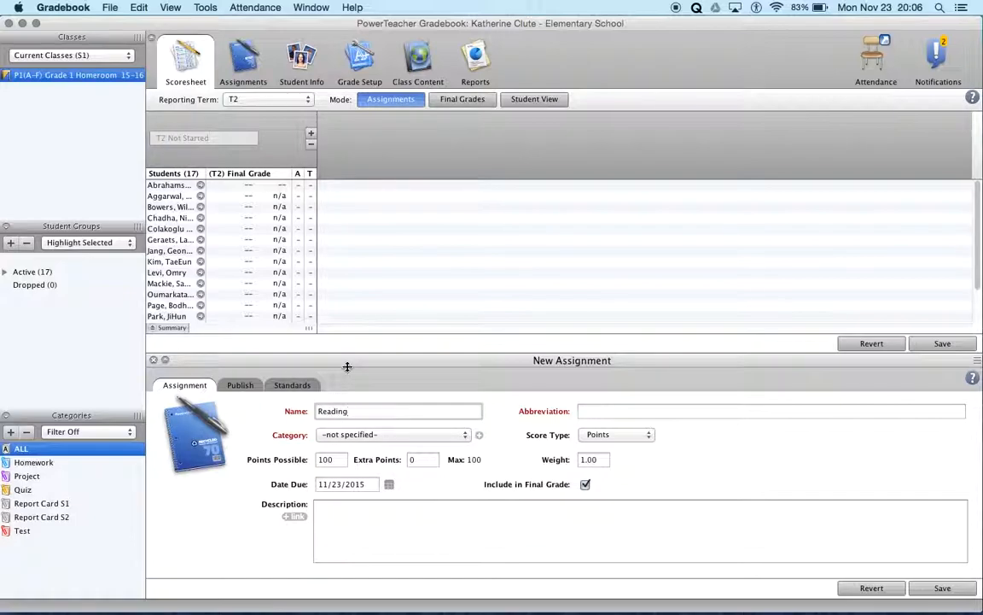
{"action": "type", "text": " S1"}
{"action": "key", "text": "Tab"}
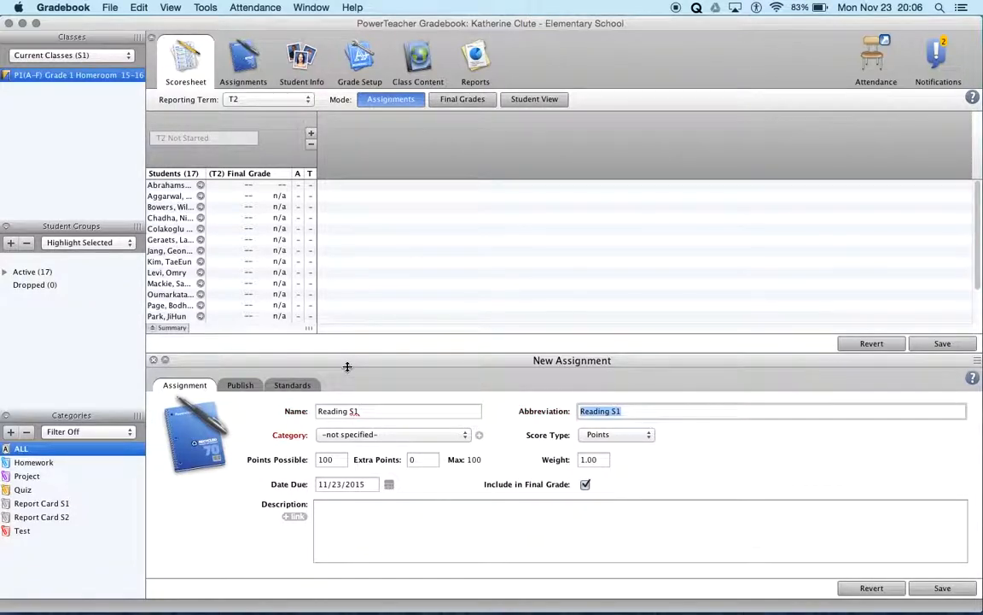
Step: Set the Reading S1 assignment's category to Report Card S2, points possible to 10 and due date to 12/15/2015
{"action": "left_click", "coordinate": [377, 435]}
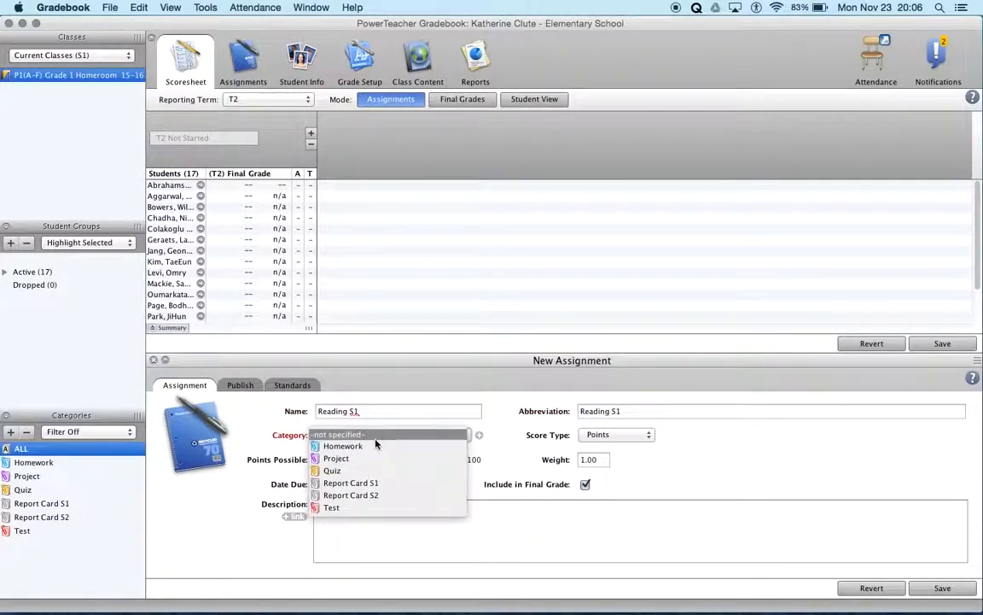
{"action": "left_click", "coordinate": [357, 494]}
{"action": "left_click", "coordinate": [361, 483]}
{"action": "type", "text": "12/15/2015"}
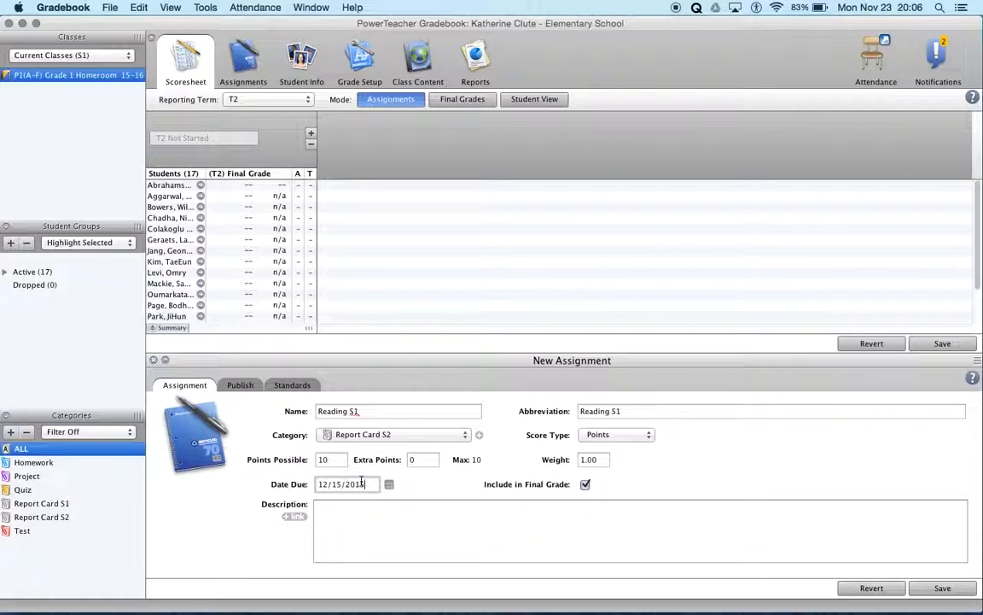
Step: Assign the Reads at Grade Level, Literature, Informational Text and Foundational Skills standards to Reading S1, then return to its assignment details
{"action": "left_click", "coordinate": [282, 386]}
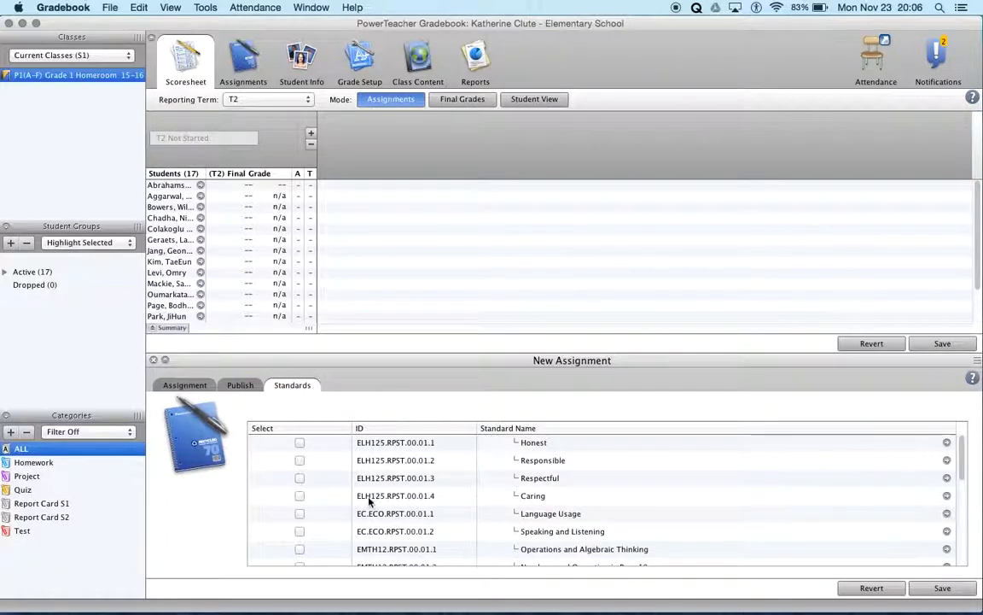
{"action": "scroll", "coordinate": [369, 502], "scroll_direction": "down", "scroll_amount": 4}
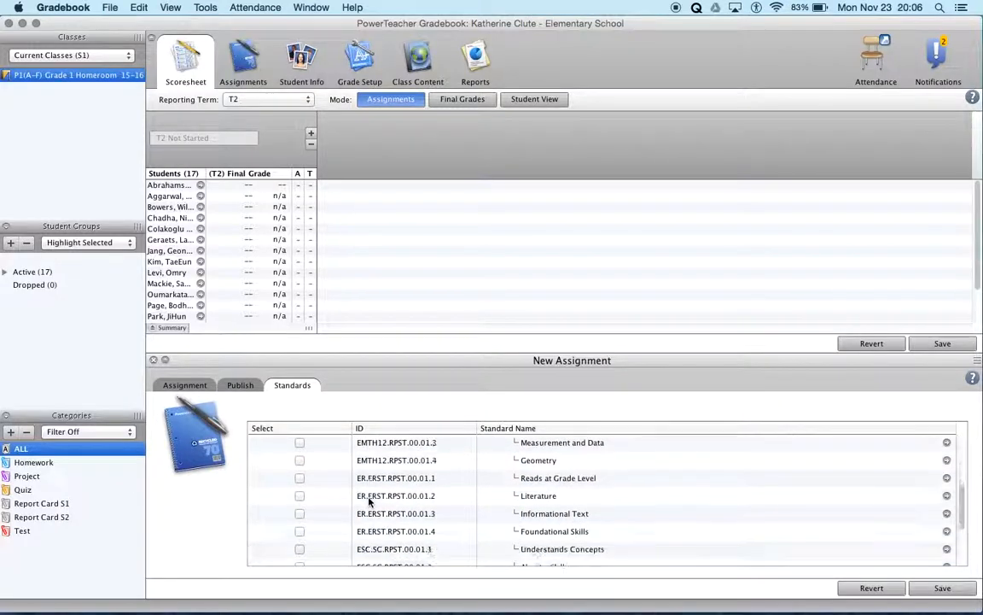
{"action": "left_click", "coordinate": [300, 478]}
{"action": "left_click", "coordinate": [299, 496]}
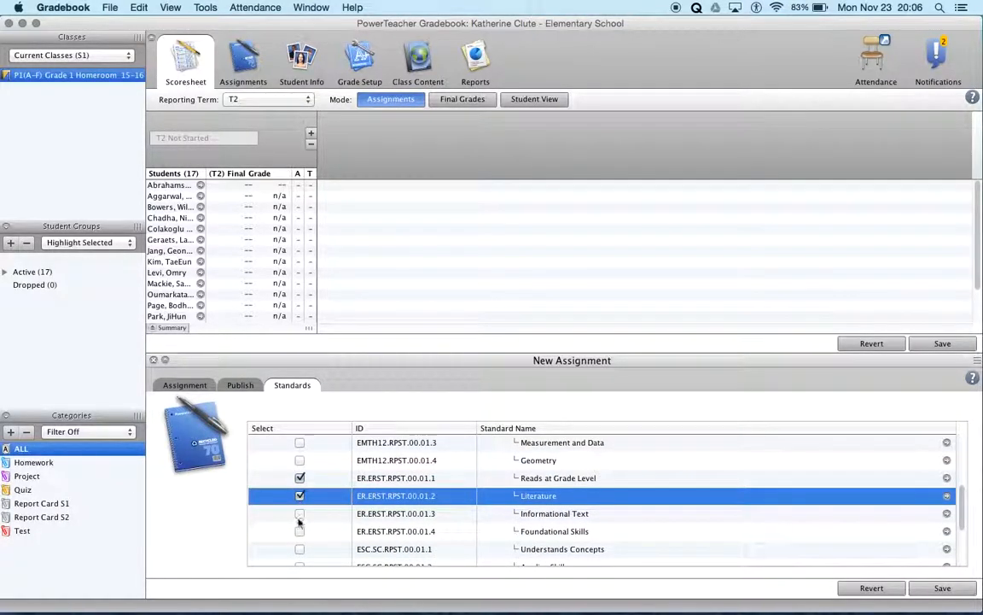
{"action": "left_click", "coordinate": [299, 514]}
{"action": "left_click", "coordinate": [300, 531]}
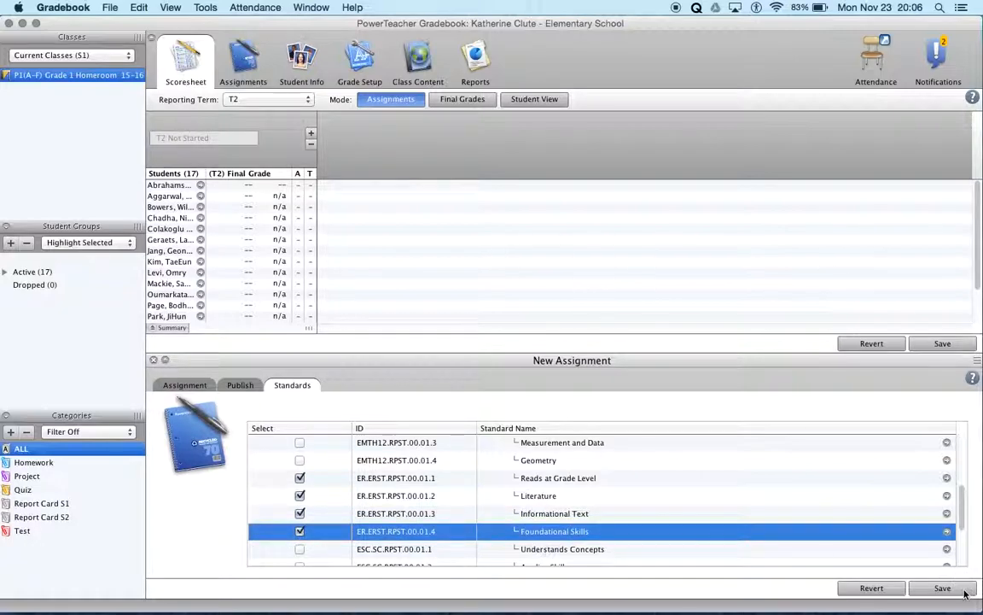
{"action": "left_click", "coordinate": [186, 386]}
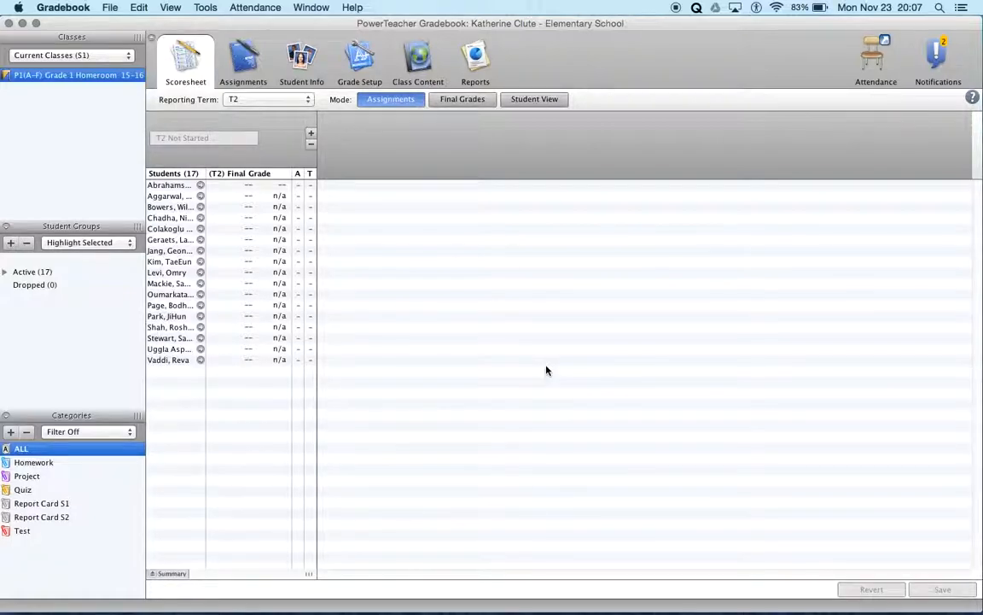
Step: Switch to QuicKeys, play the Grade 1-2 Semester 2 - 1. Learning Habits shortcut and show the created assignment's details
{"action": "key", "text": "super+Tab"}
{"action": "key", "text": "super+Tab"}
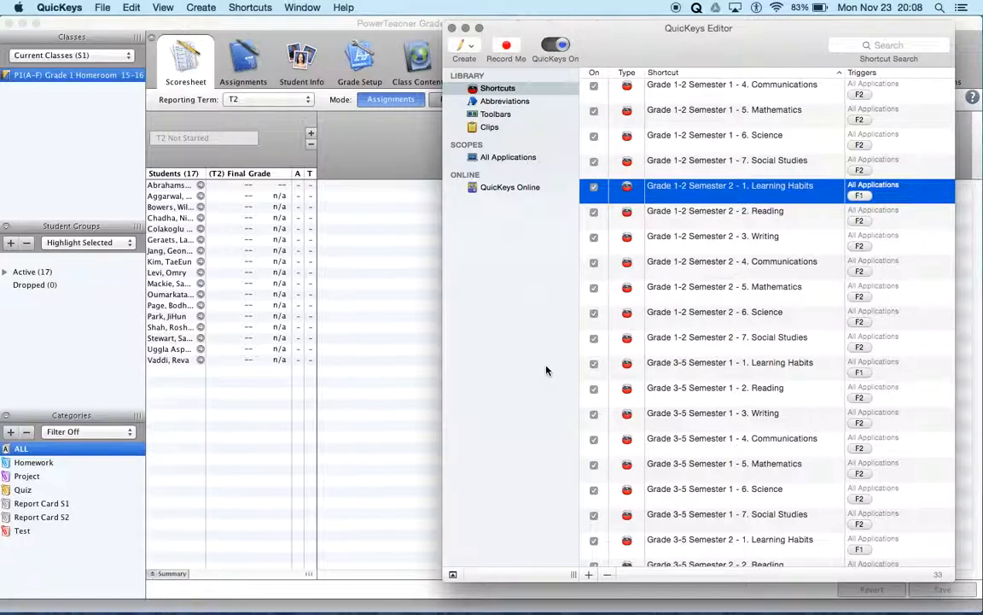
{"action": "right_click", "coordinate": [769, 187]}
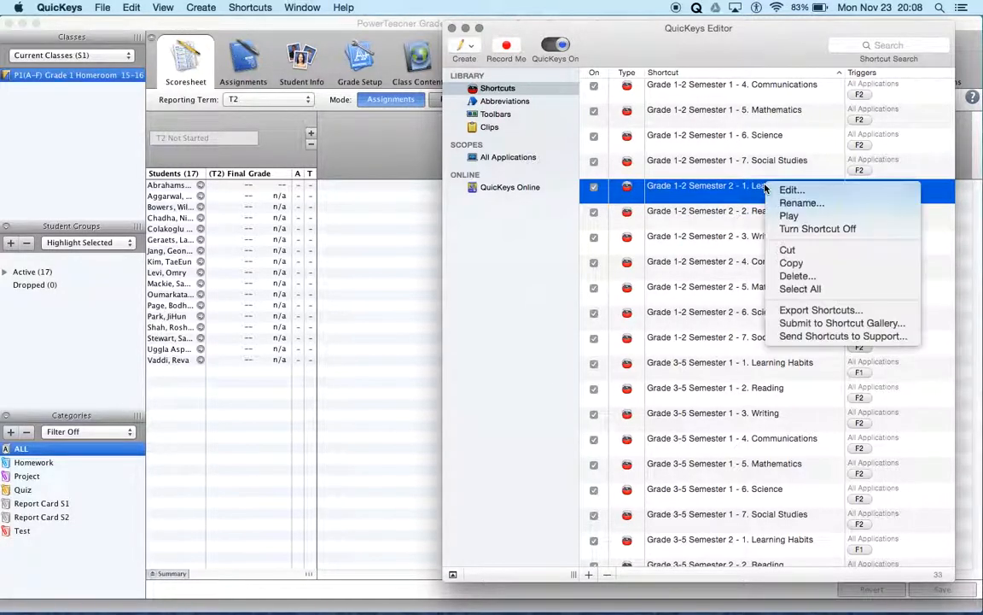
{"action": "left_click", "coordinate": [791, 217]}
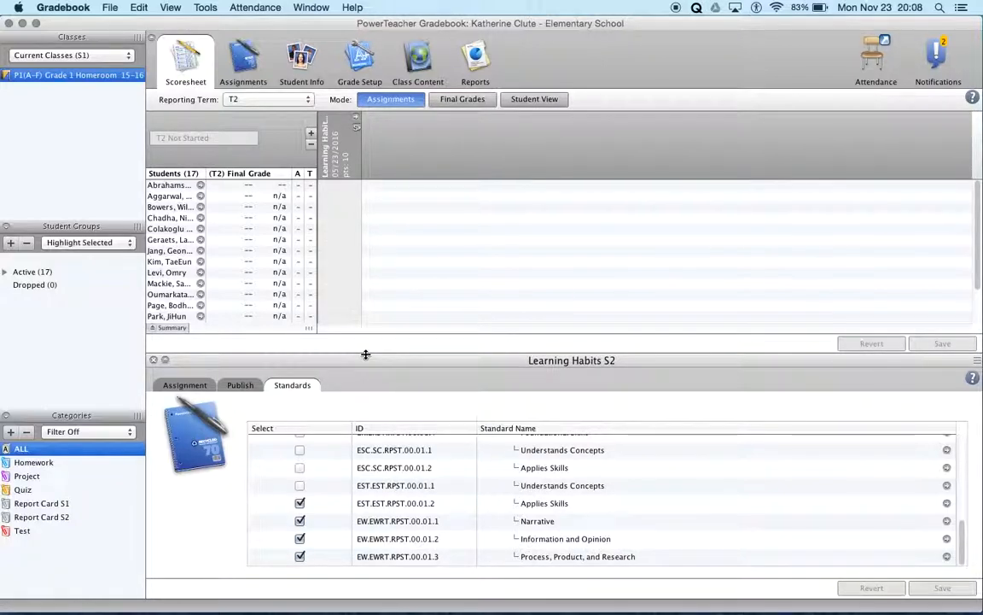
{"action": "left_click", "coordinate": [181, 389]}
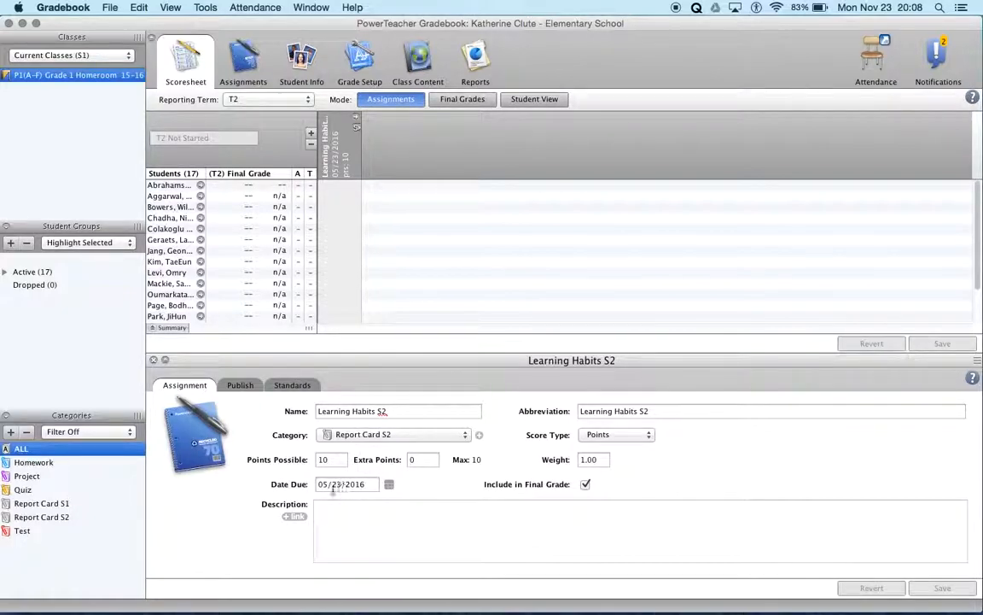
Step: Open the Grade 1-2 Semester 2 - 1. Learning Habits shortcut in QuicKeys and compare its steps with the assignment's details
{"action": "key", "text": "super+Tab"}
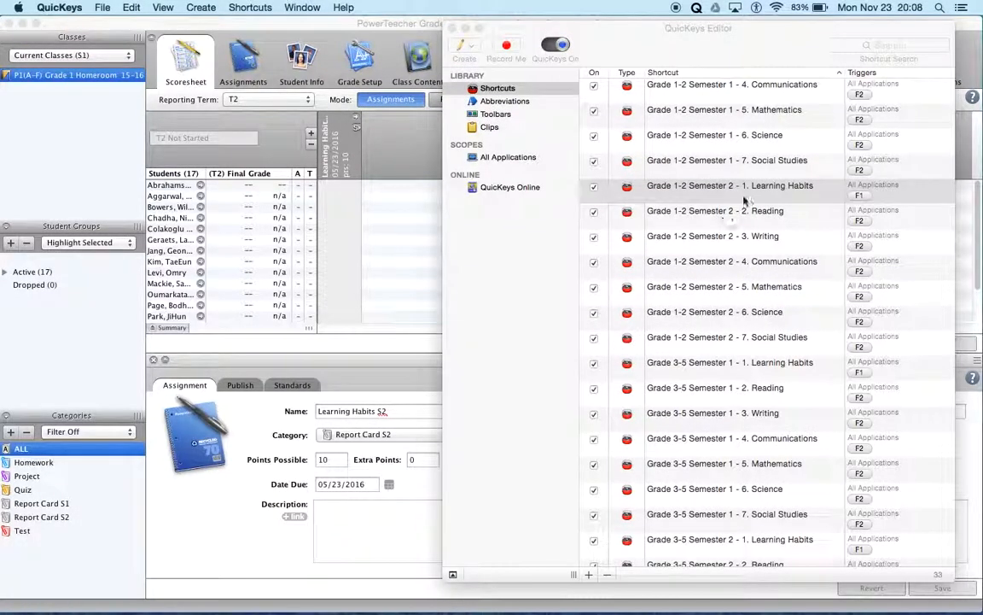
{"action": "double_click", "coordinate": [675, 186]}
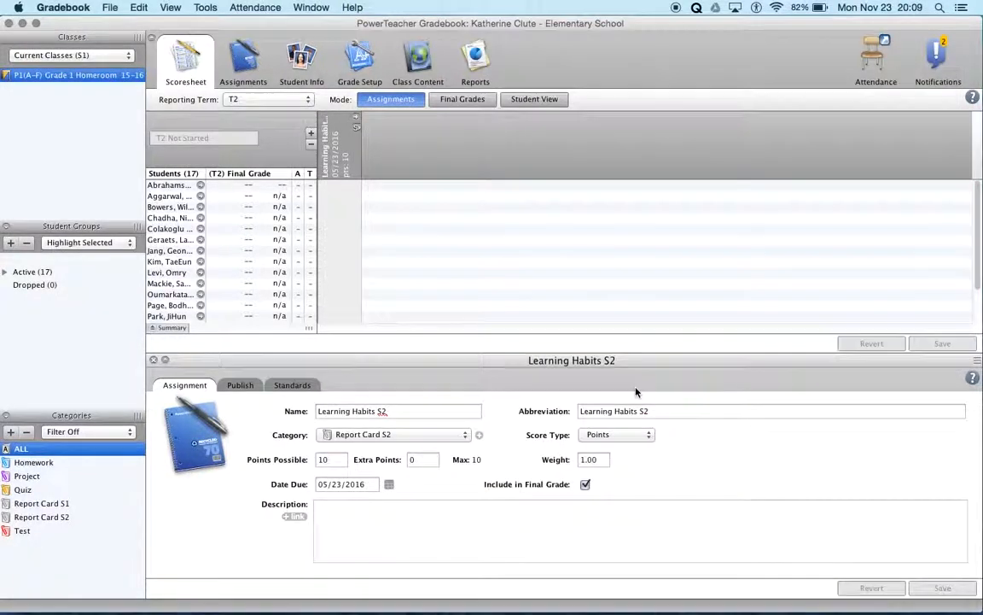
{"action": "key", "text": "super+Tab"}
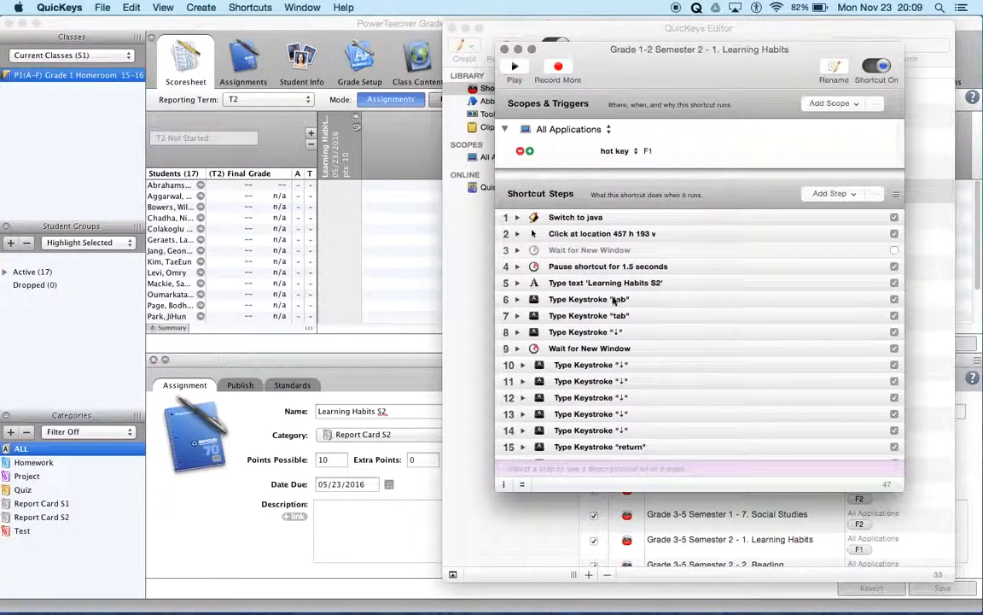
{"action": "key", "text": "super+Tab"}
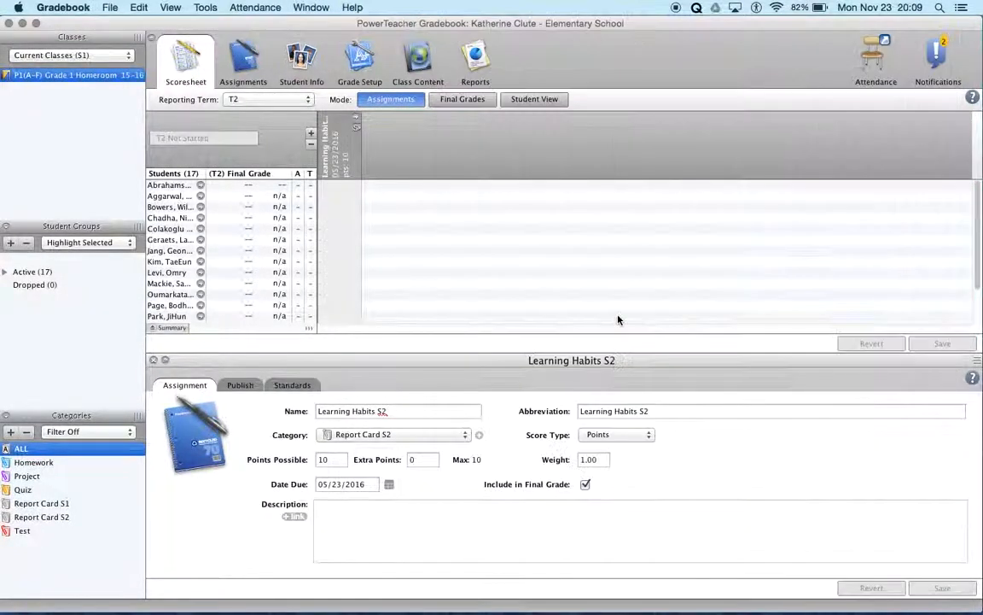
{"action": "key", "text": "super+Tab"}
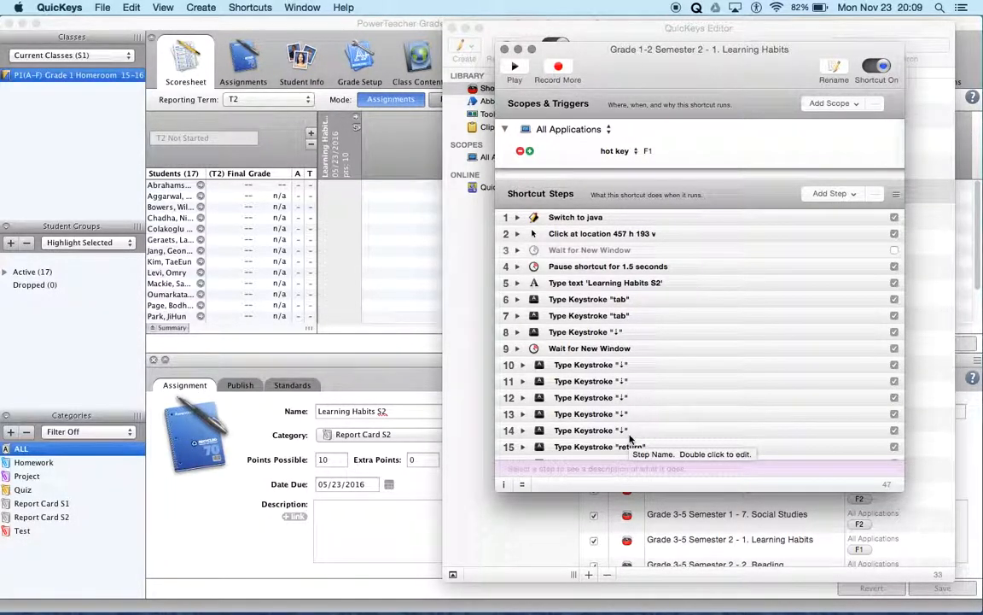
{"action": "scroll", "coordinate": [630, 439], "scroll_direction": "down", "scroll_amount": 6}
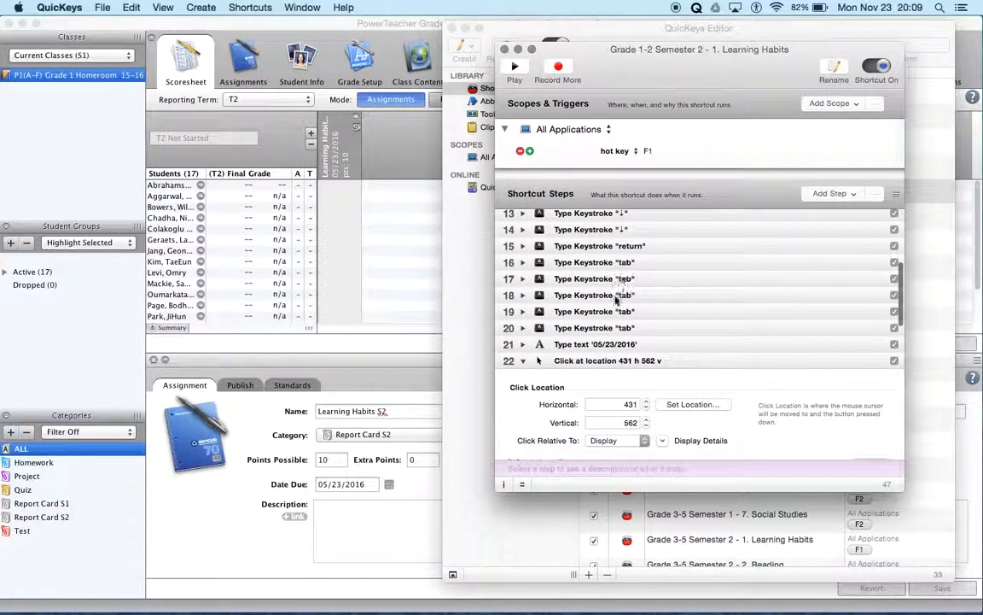
{"action": "scroll", "coordinate": [608, 320], "scroll_direction": "down", "scroll_amount": 2}
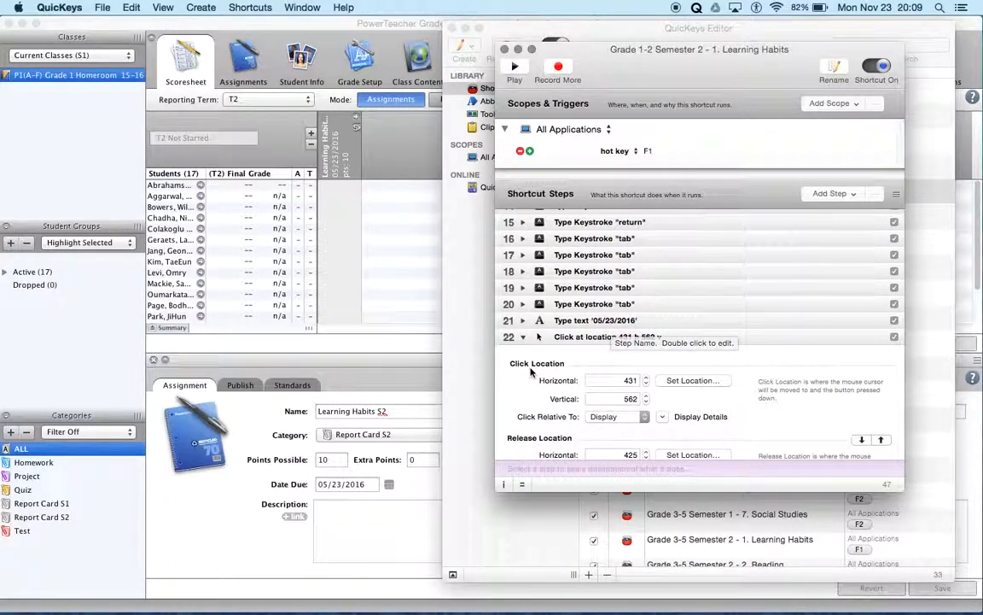
{"action": "scroll", "coordinate": [546, 299], "scroll_direction": "down", "scroll_amount": 3}
{"action": "left_click", "coordinate": [523, 270]}
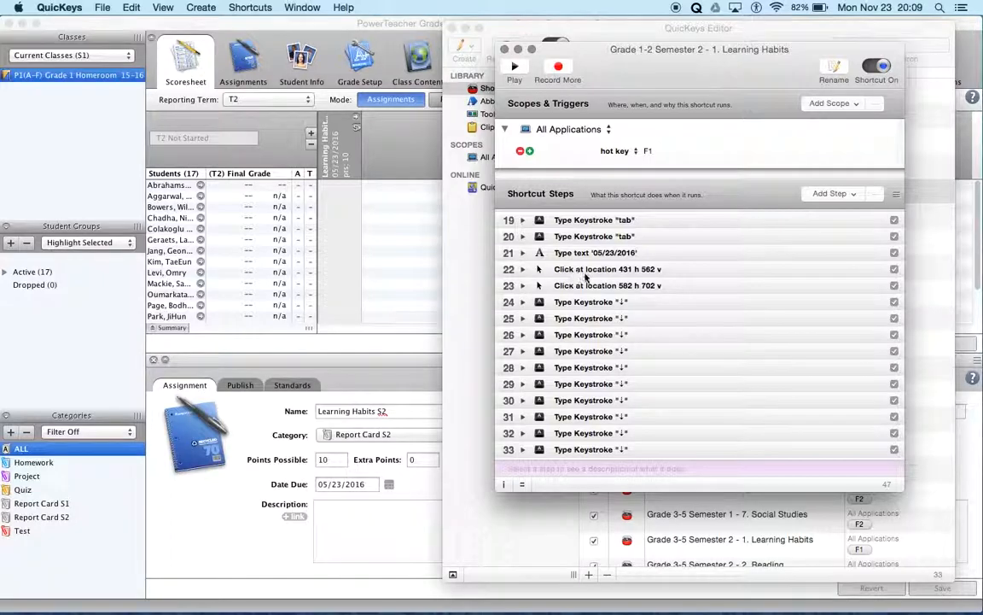
Step: Walk through the Learning Habits S2 standards in PowerTeacher Gradebook from Honest down to Process, Product, and Research
{"action": "left_click", "coordinate": [291, 385]}
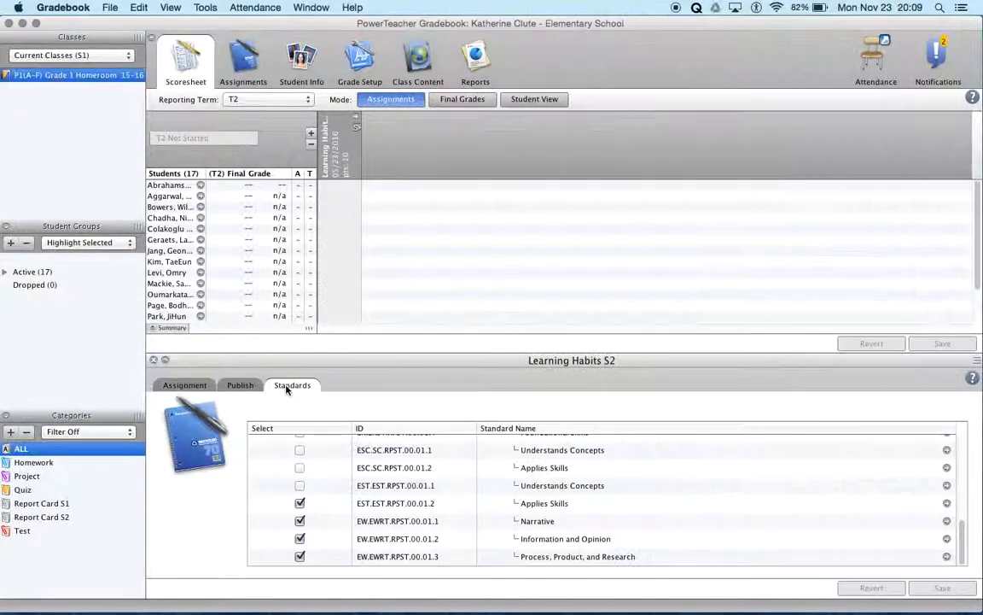
{"action": "key", "text": "super+Tab"}
{"action": "left_click", "coordinate": [422, 466]}
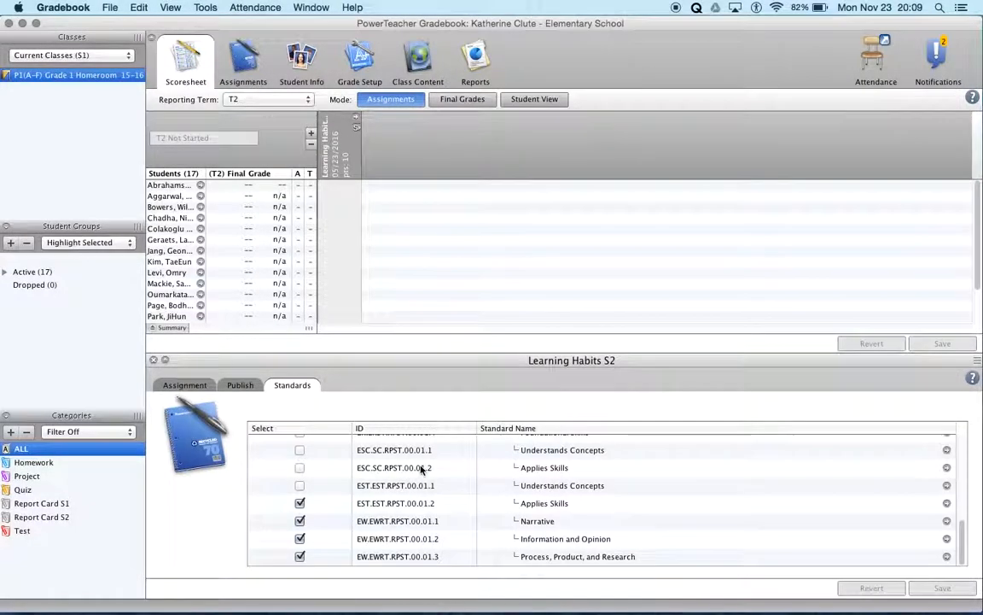
{"action": "scroll", "coordinate": [419, 449], "scroll_direction": "up", "scroll_amount": 10}
{"action": "left_click", "coordinate": [419, 448]}
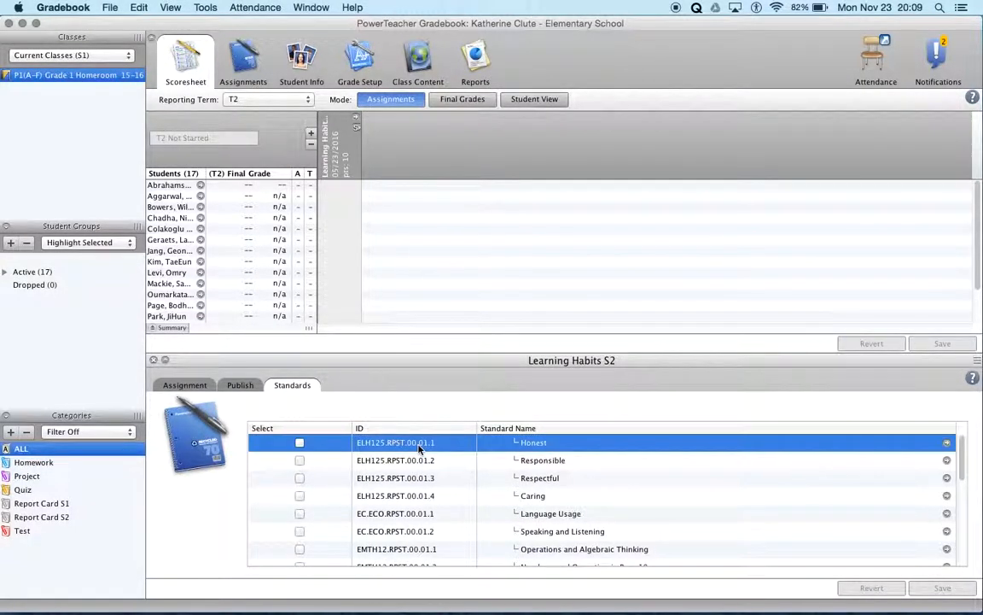
{"action": "key", "text": "super+Tab"}
{"action": "key", "text": "super+Tab"}
{"action": "key", "text": "Down"}
{"action": "key", "text": "Down"}
{"action": "key", "text": "Down"}
{"action": "key", "text": "Down"}
{"action": "key", "text": "Down"}
{"action": "key", "text": "Down"}
{"action": "key", "text": "Down"}
{"action": "key", "text": "Down"}
{"action": "key", "text": "Down"}
{"action": "key", "text": "Down"}
{"action": "key", "text": "Down"}
{"action": "key", "text": "Down"}
{"action": "key", "text": "Down"}
{"action": "key", "text": "Down"}
{"action": "key", "text": "Down"}
{"action": "key", "text": "Down"}
{"action": "key", "text": "Down"}
{"action": "key", "text": "Down"}
{"action": "key", "text": "Down"}
{"action": "key", "text": "Down"}
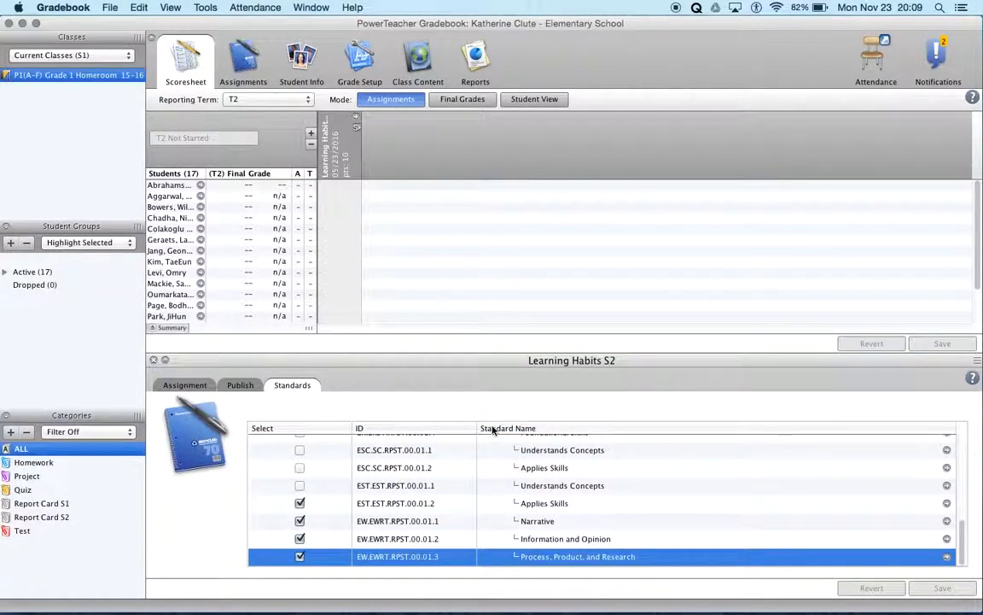
Step: Compare the QuicKeys shortcut's remaining steps through step 47 with the selected standards and save control of Learning Habits S2 in Gradebook
{"action": "key", "text": "super+Tab"}
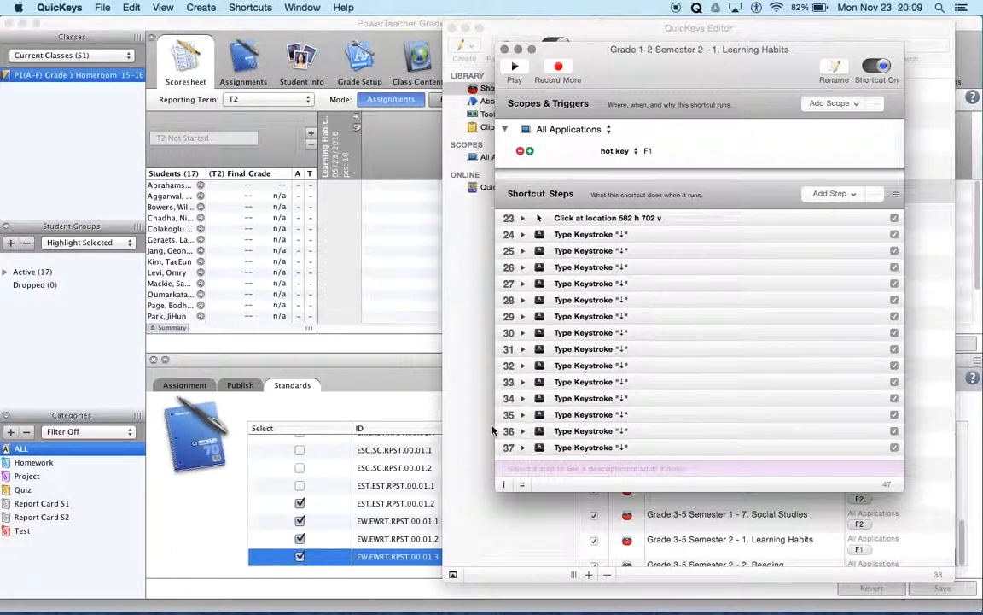
{"action": "key", "text": "super+Tab"}
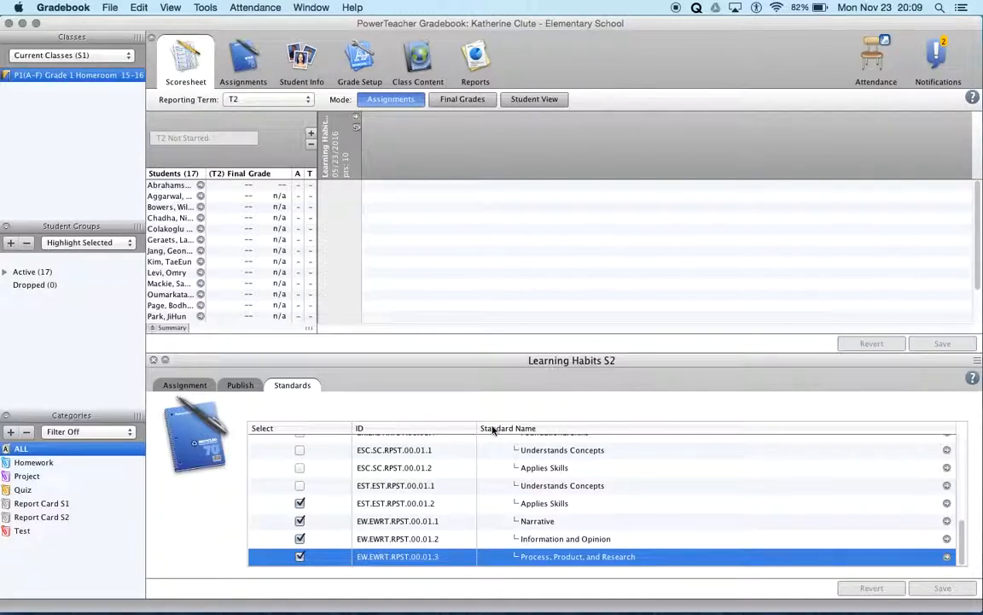
{"action": "key", "text": "super+Tab"}
{"action": "scroll", "coordinate": [598, 360], "scroll_direction": "down", "scroll_amount": 3}
{"action": "scroll", "coordinate": [597, 360], "scroll_direction": "down", "scroll_amount": 3}
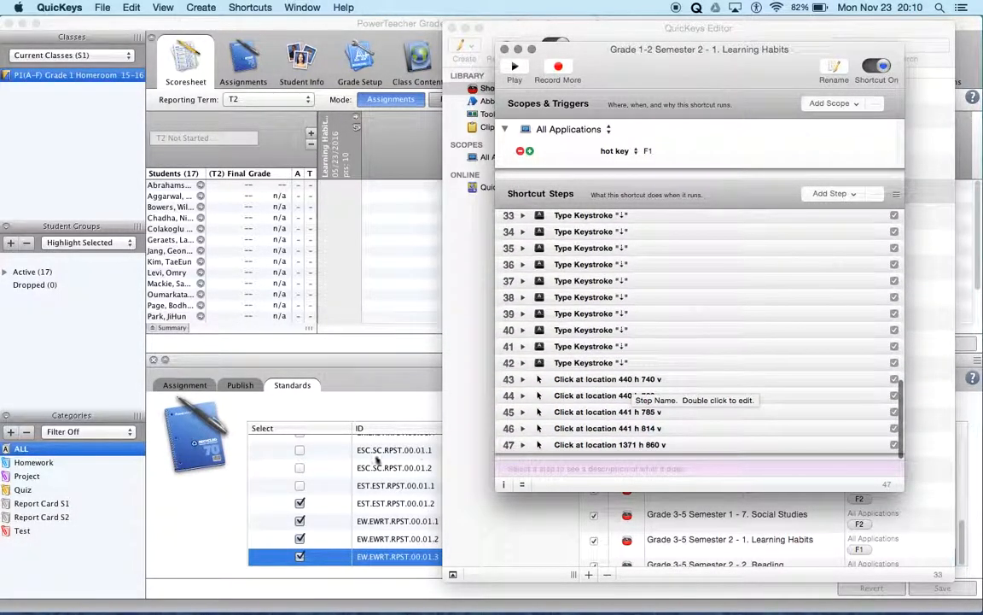
{"action": "left_click", "coordinate": [300, 560]}
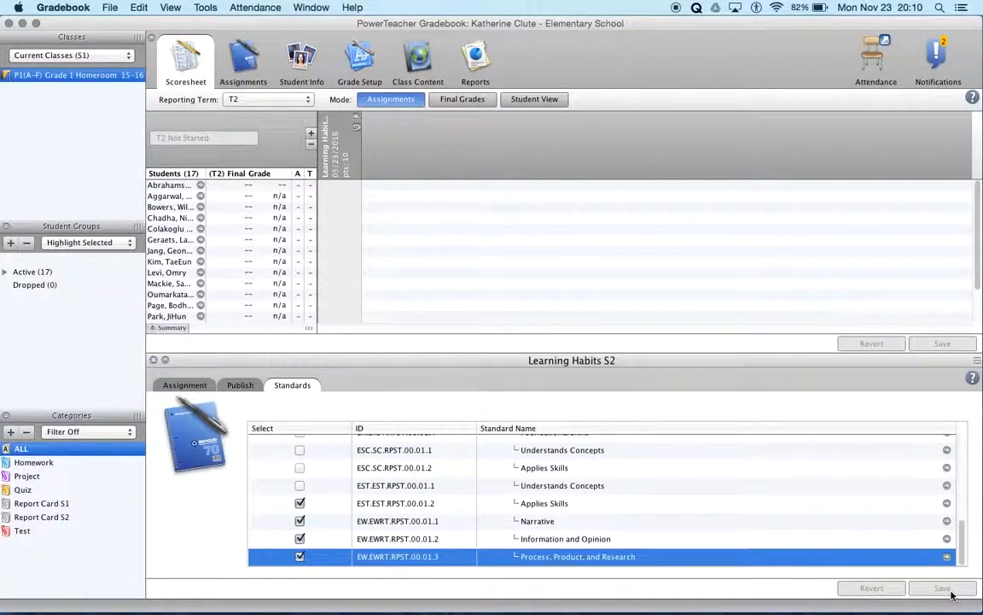
{"action": "key", "text": "super+Tab"}
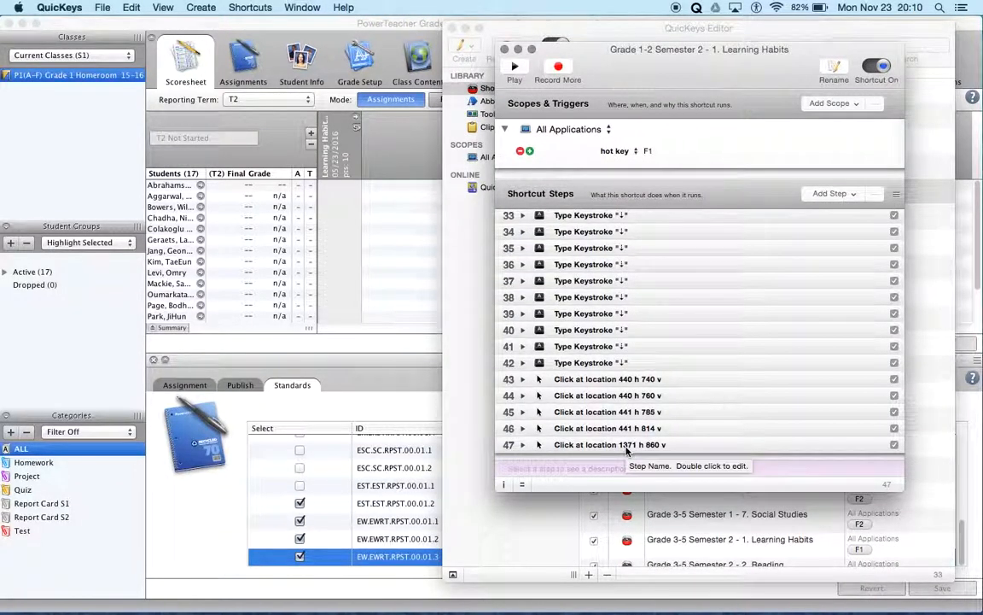
{"action": "key", "text": "super+Tab"}
{"action": "key", "text": "super+Tab"}
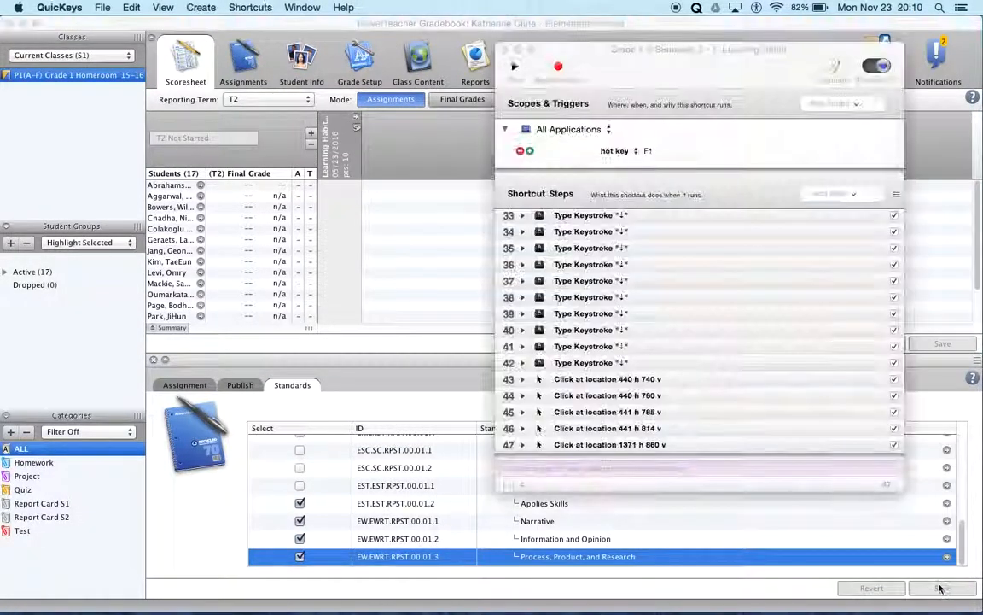
Step: Close the Learning Habits shortcut's editing window and play the Grade 1-2 Semester 2 - 2. Reading shortcut
{"action": "left_click", "coordinate": [504, 49]}
{"action": "right_click", "coordinate": [806, 219]}
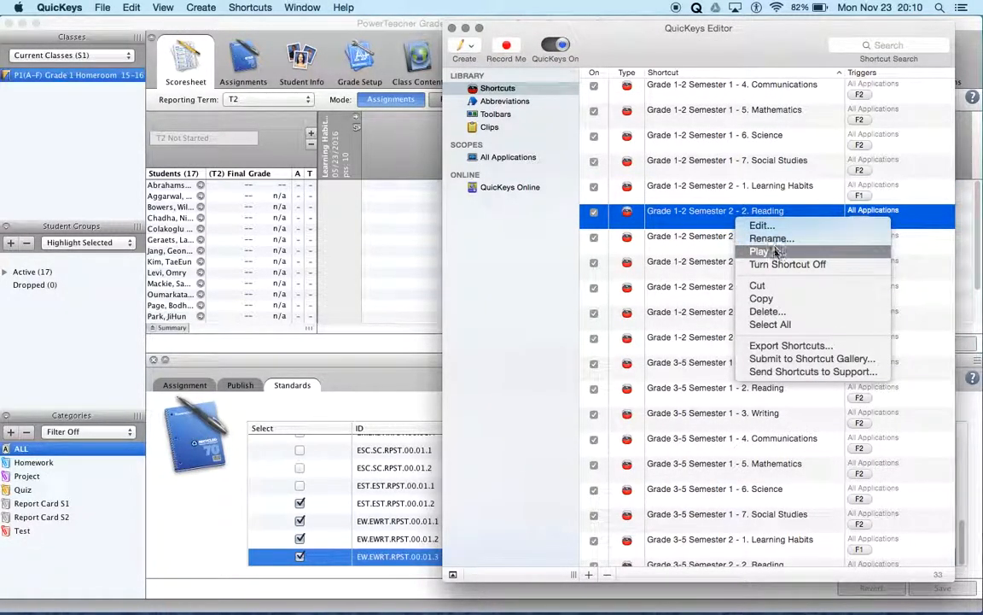
{"action": "left_click", "coordinate": [821, 253]}
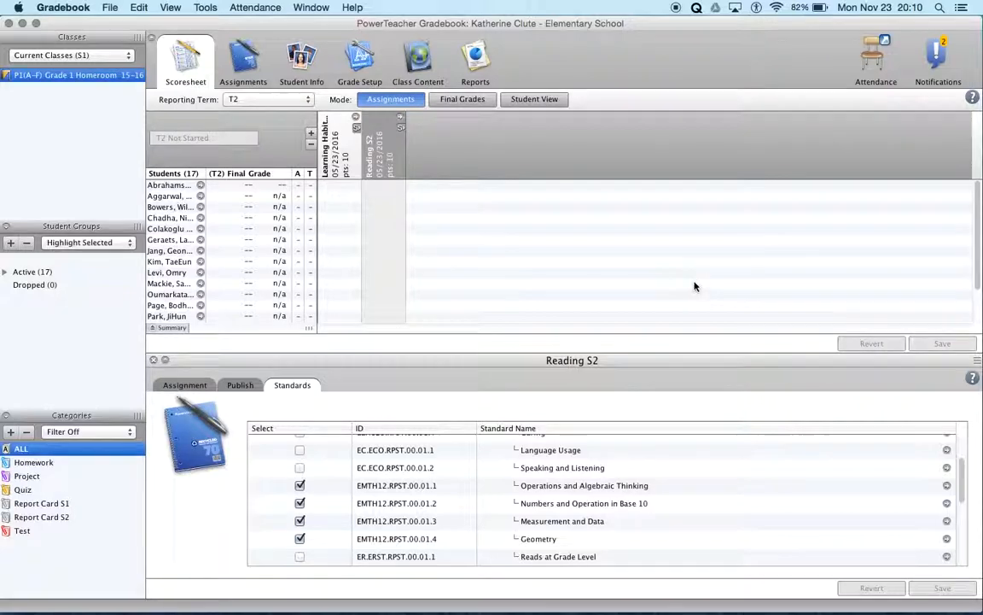
Step: Switch to QuicKeys and play the Grade 1-2 Semester 2 - 3. Writing shortcut, followed by the 4. Communications shortcut once Writing finishes
{"action": "key", "text": "super+Tab"}
{"action": "right_click", "coordinate": [735, 241]}
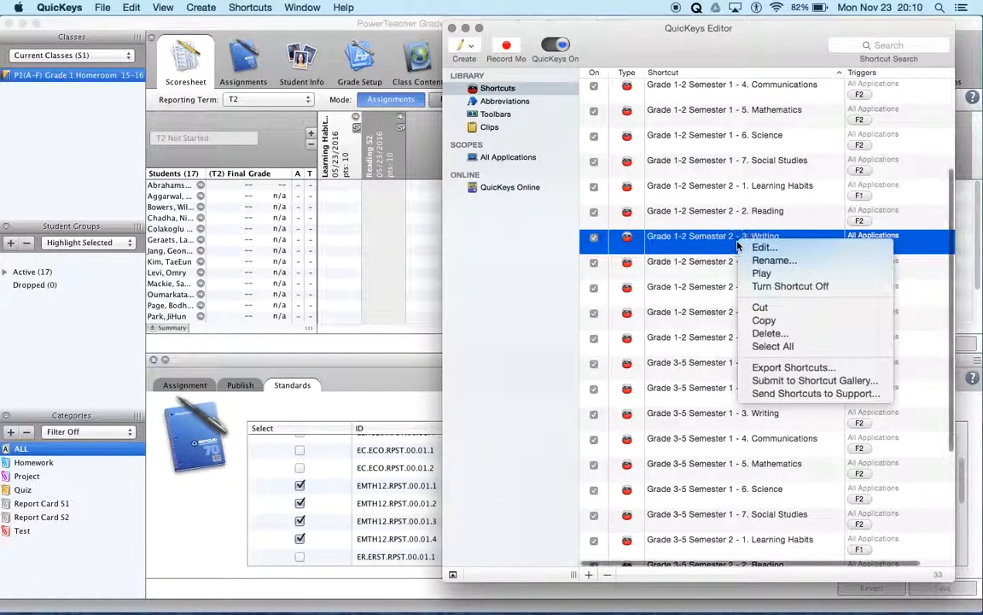
{"action": "left_click", "coordinate": [762, 272]}
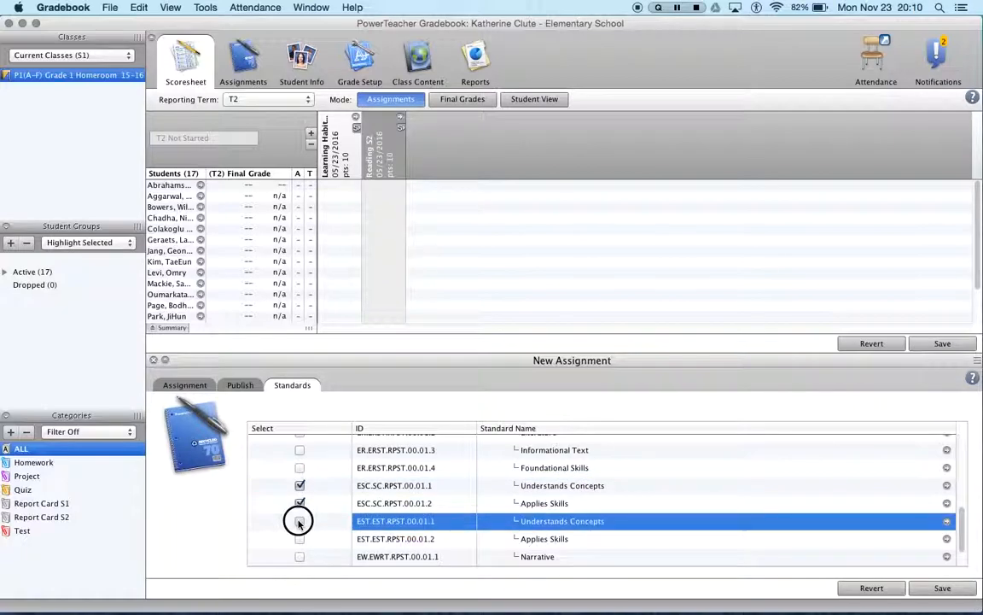
{"action": "key", "text": "super+Tab"}
{"action": "right_click", "coordinate": [736, 269]}
{"action": "left_click", "coordinate": [763, 303]}
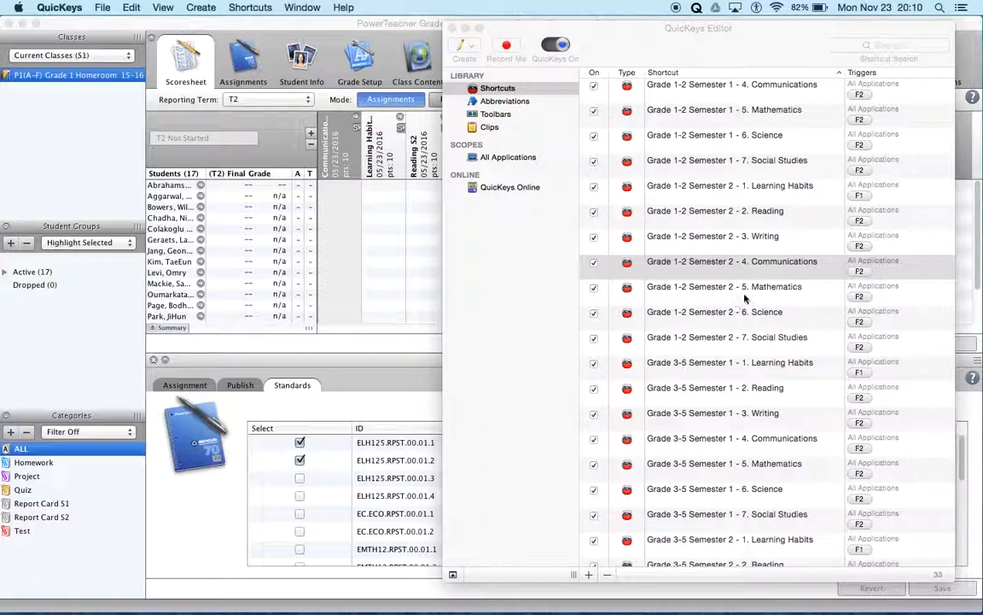
Step: Play the Grade 1-2 Semester 2 - 5. Mathematics shortcut from QuicKeys to create the Mathematics S2 assignment in Gradebook
{"action": "left_click", "coordinate": [745, 289]}
{"action": "right_click", "coordinate": [745, 290]}
{"action": "left_click", "coordinate": [771, 325]}
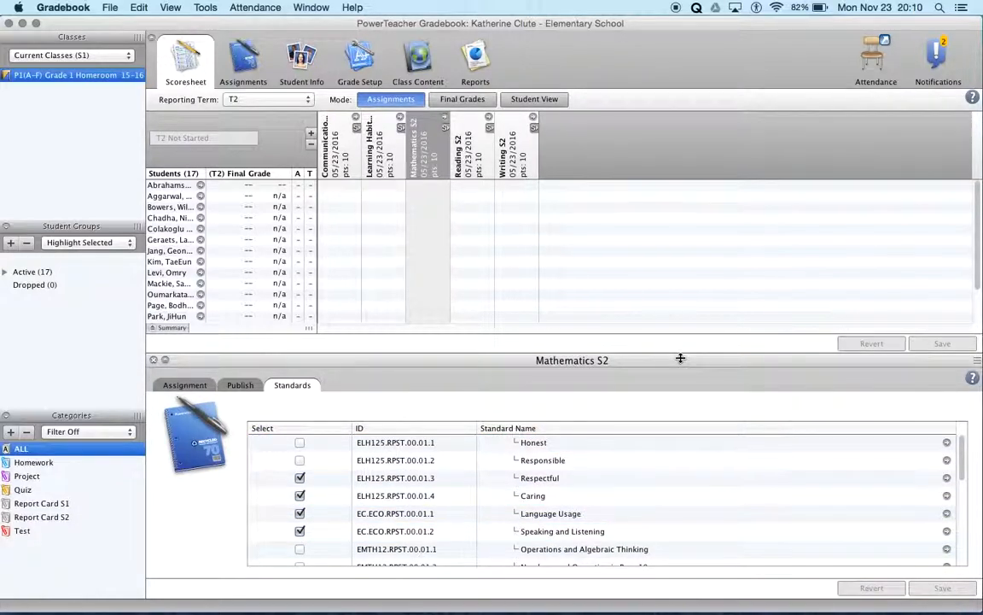
Step: Play the Grade 1-2 Semester 2 - 6. Science shortcut from QuicKeys, followed by the 7. Social Studies shortcut once Science finishes
{"action": "right_click", "coordinate": [733, 314]}
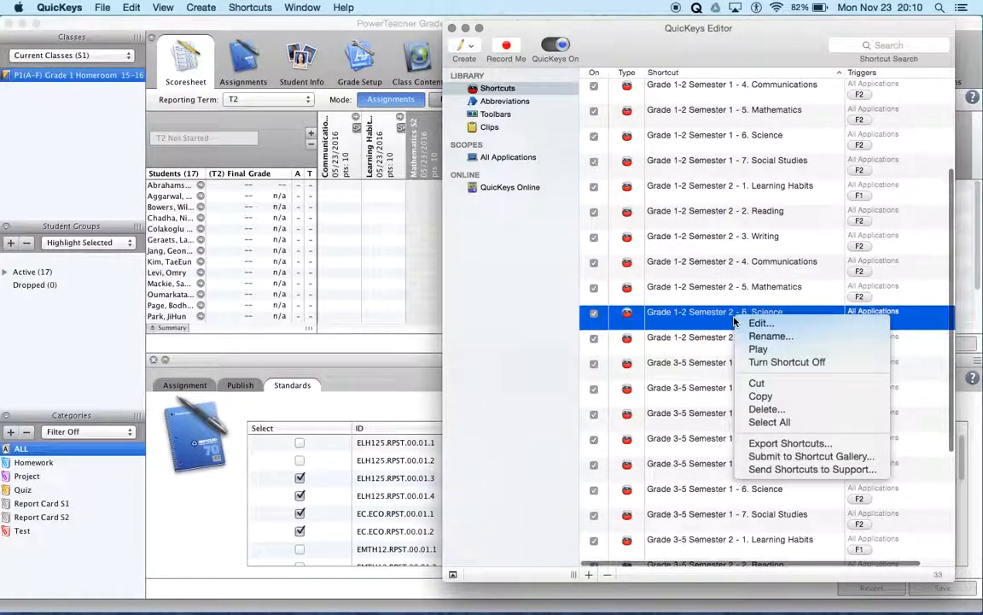
{"action": "left_click", "coordinate": [767, 350]}
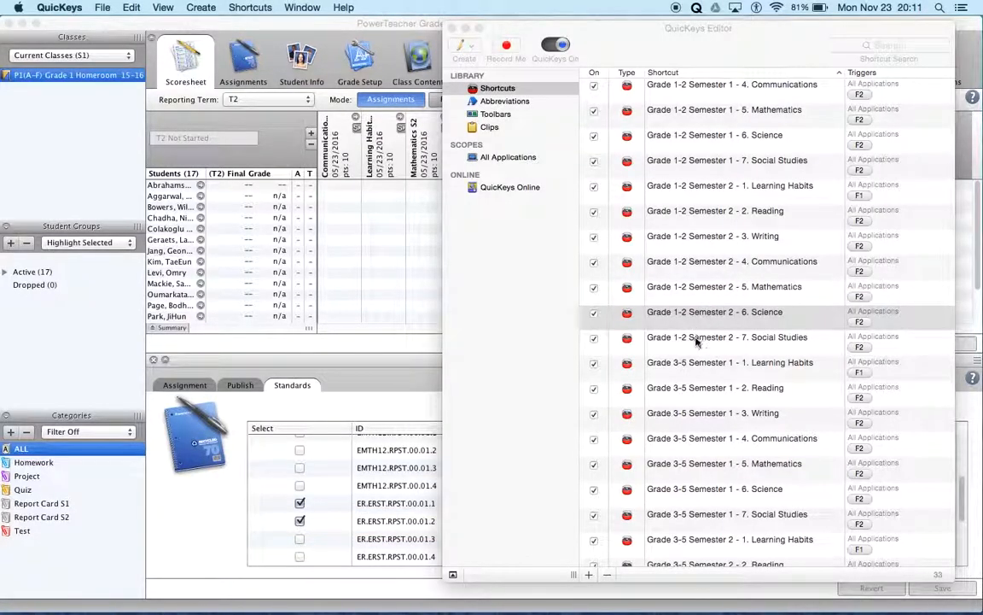
{"action": "right_click", "coordinate": [696, 341]}
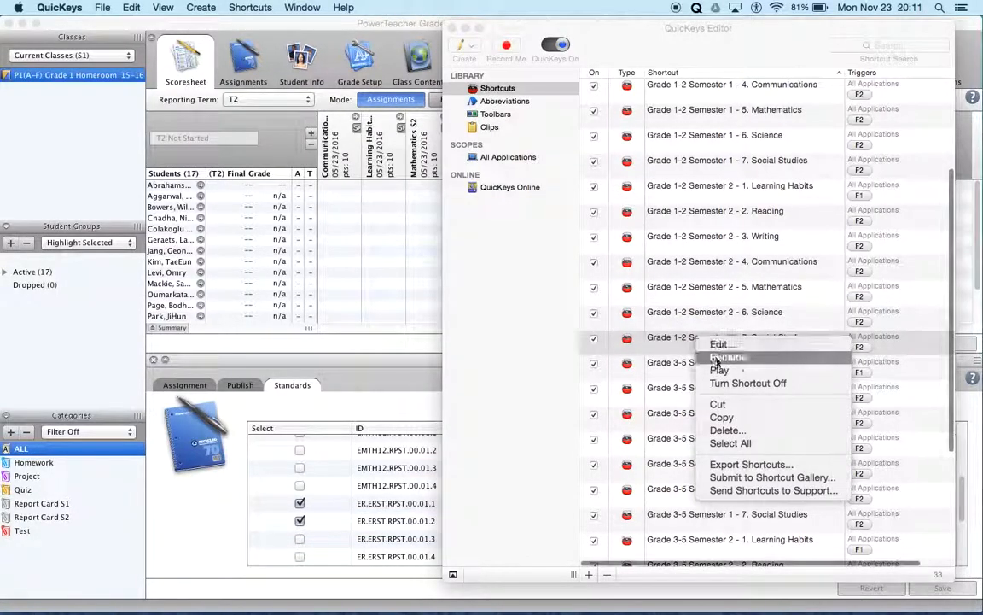
{"action": "left_click", "coordinate": [725, 375]}
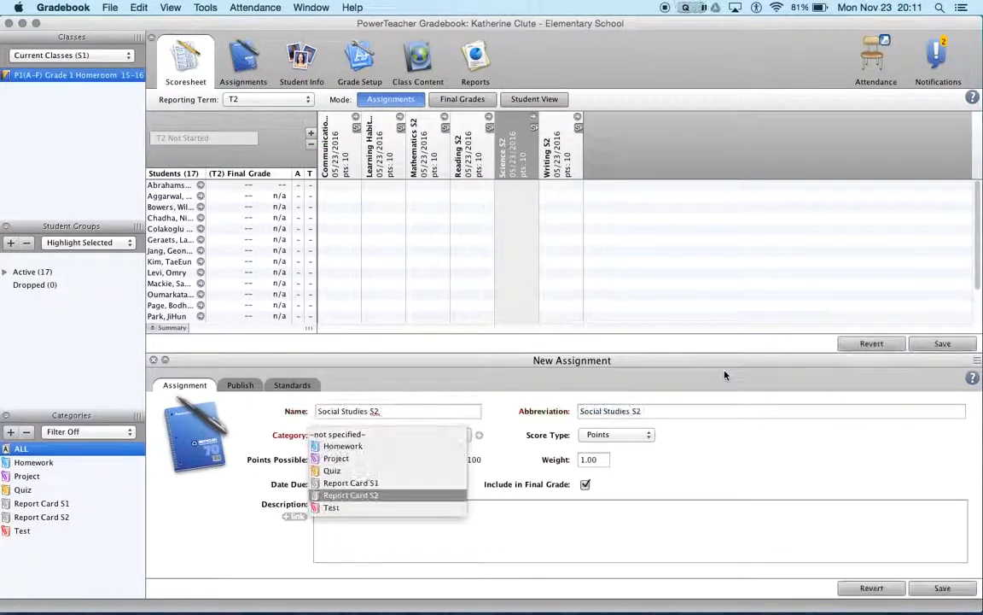